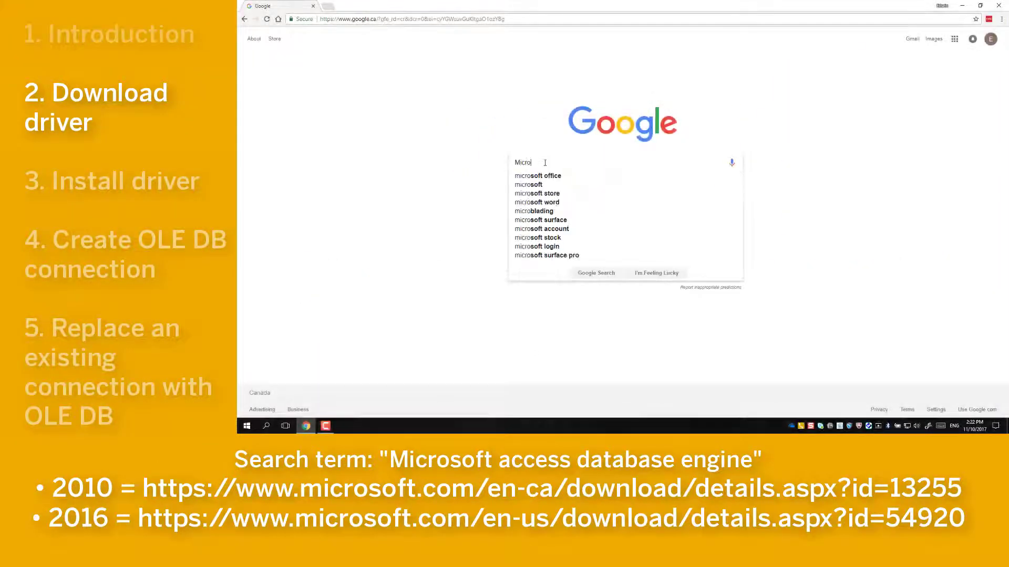
# Search Google for 'Microsoft access database engine'
pyautogui.write('t access ')
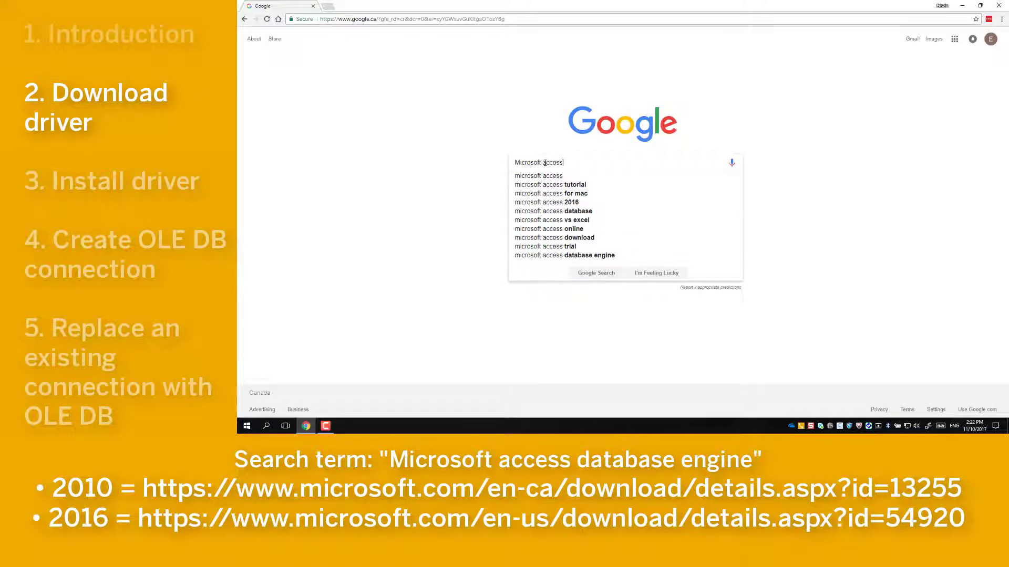
pyautogui.write('databas')
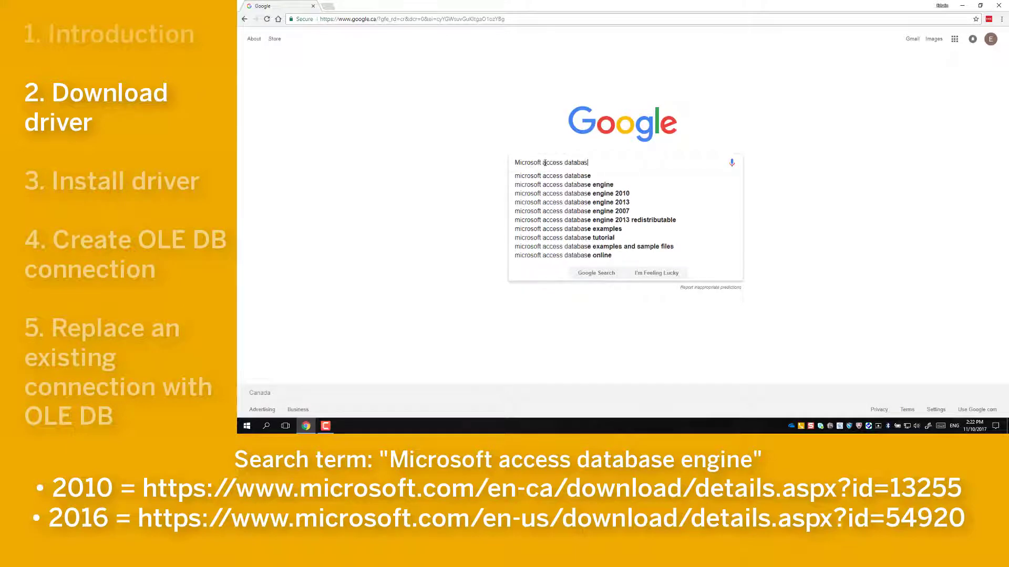
pyautogui.write('e engine')
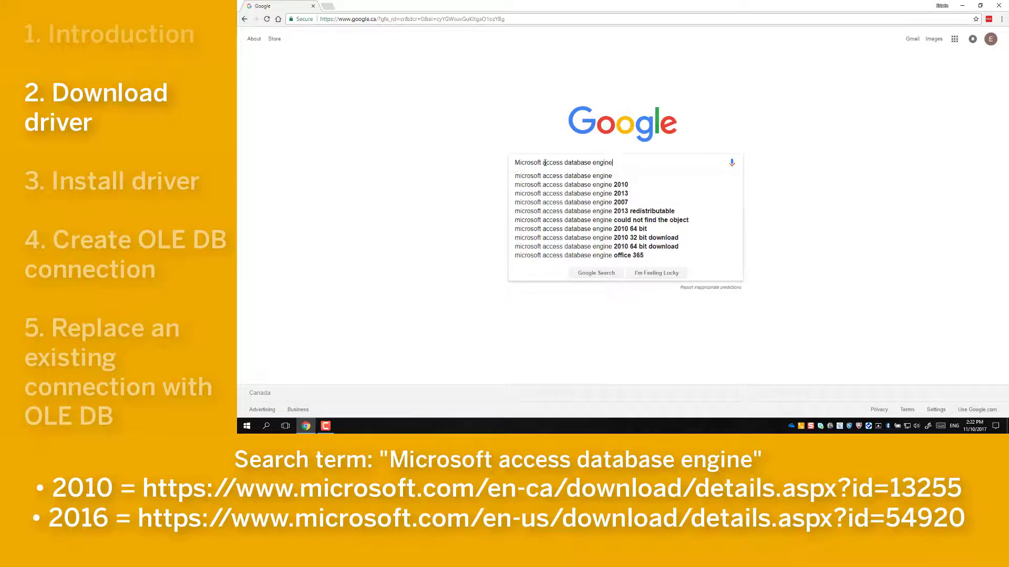
pyautogui.press('Return')
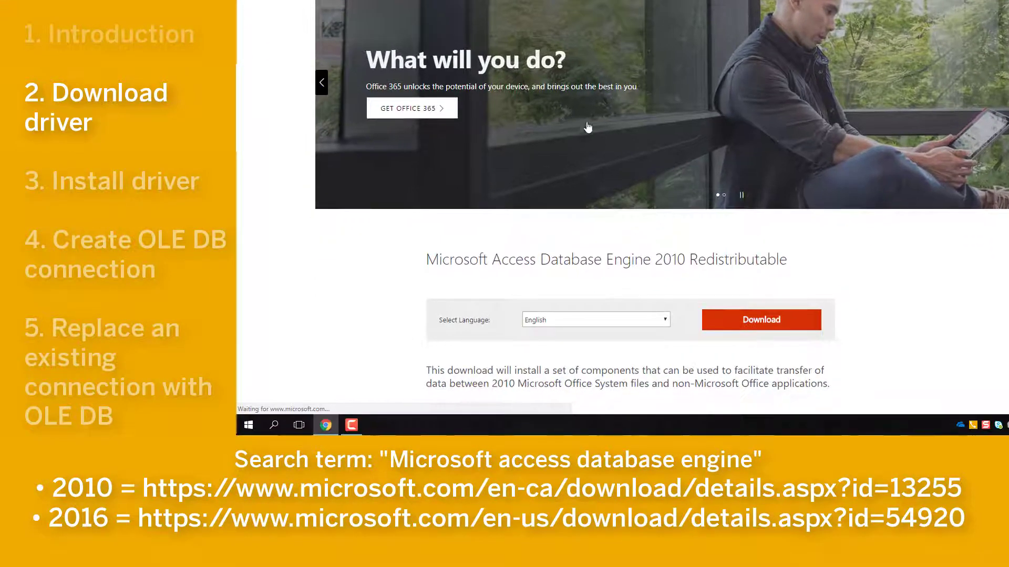
# Download the 32-bit AccessDatabaseEngine.exe from the Access Database Engine 2010 Redistributable page
pyautogui.click(746, 324)
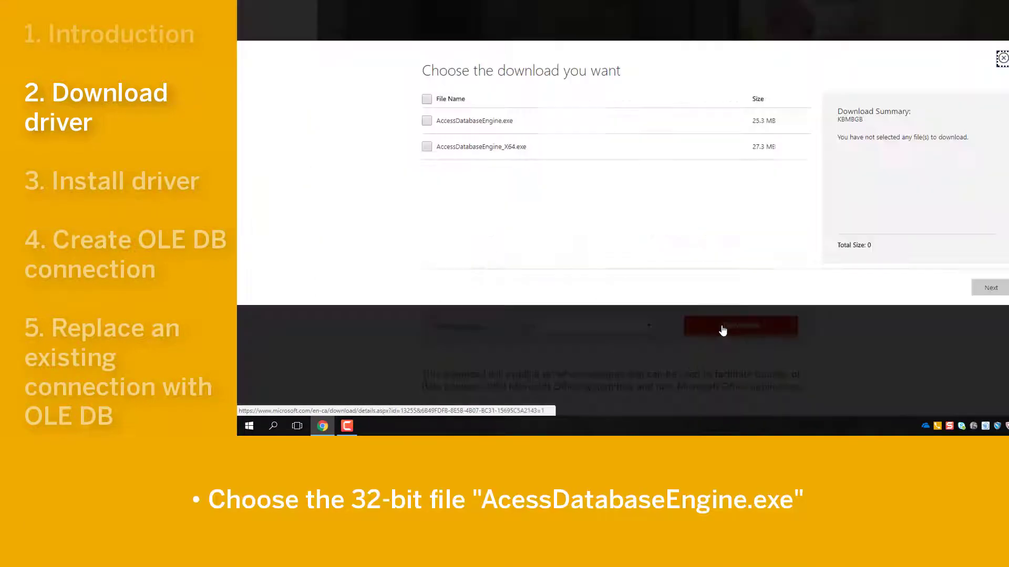
pyautogui.click(427, 124)
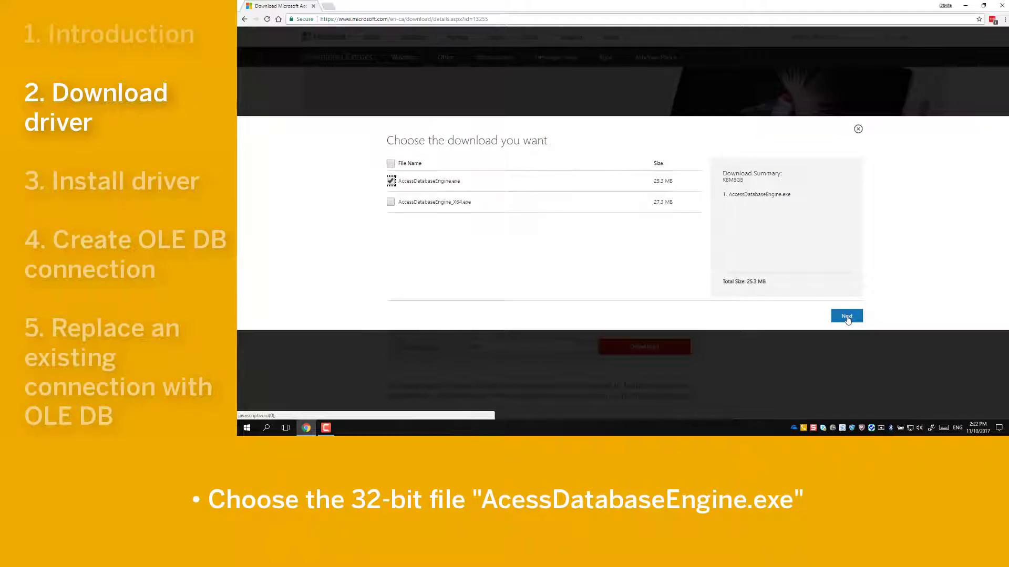
pyautogui.click(845, 318)
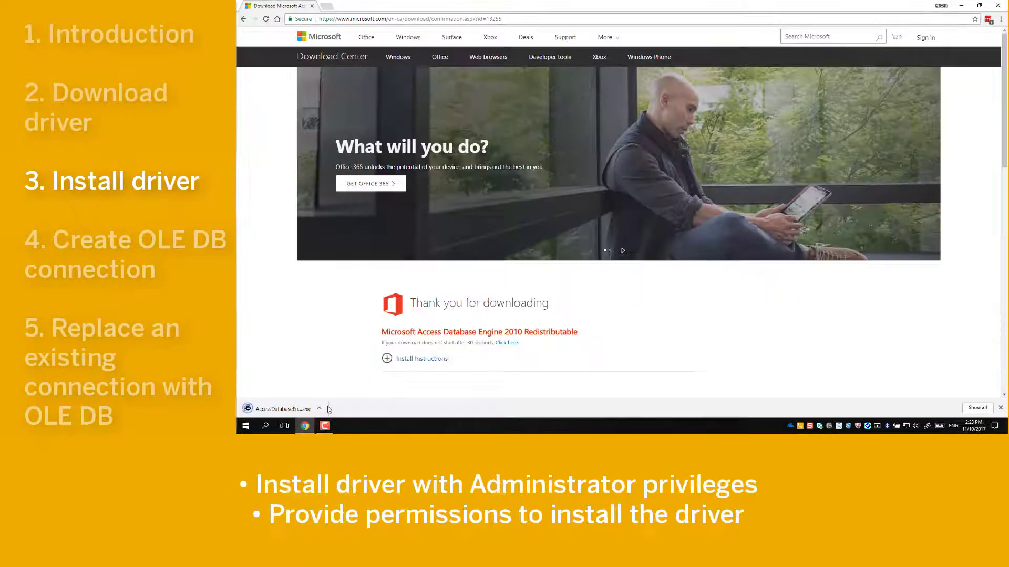
# Run the downloaded AccessDatabaseEngine.exe installer, accept the licence and install the database engine
pyautogui.click(319, 409)
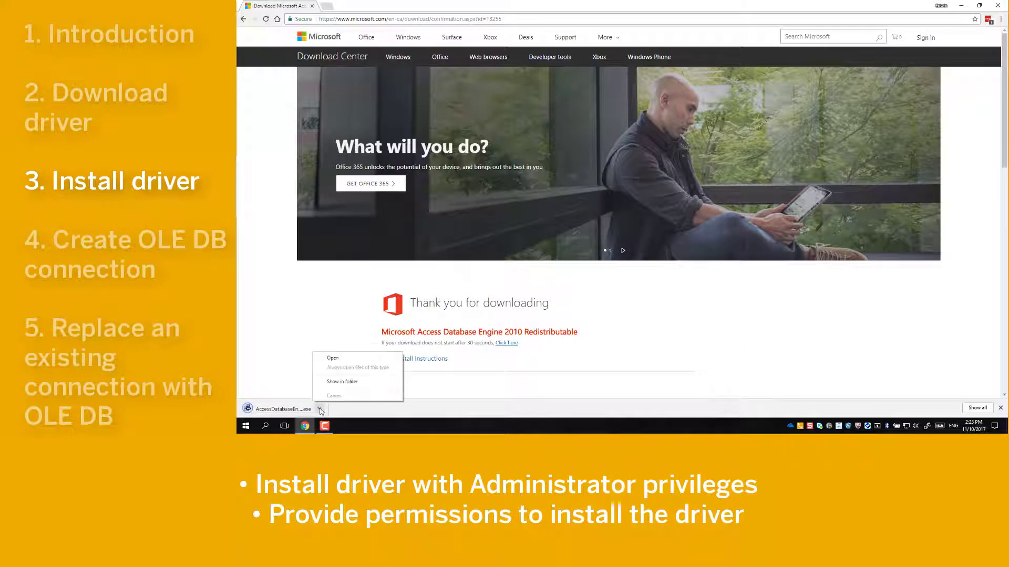
pyautogui.click(341, 359)
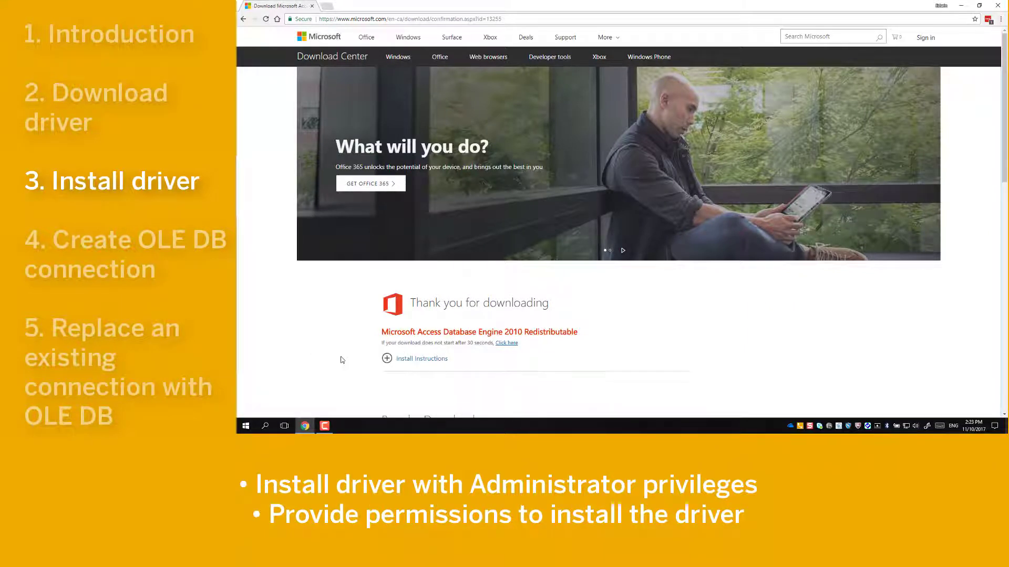
pyautogui.click(590, 269)
pyautogui.click(790, 247)
pyautogui.click(581, 274)
pyautogui.click(665, 291)
pyautogui.click(665, 292)
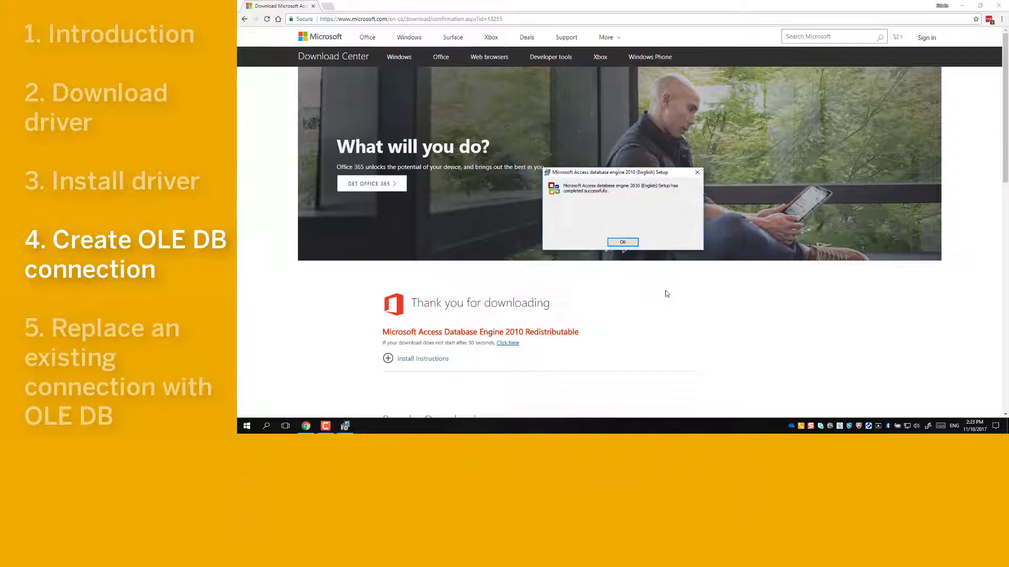
pyautogui.click(629, 245)
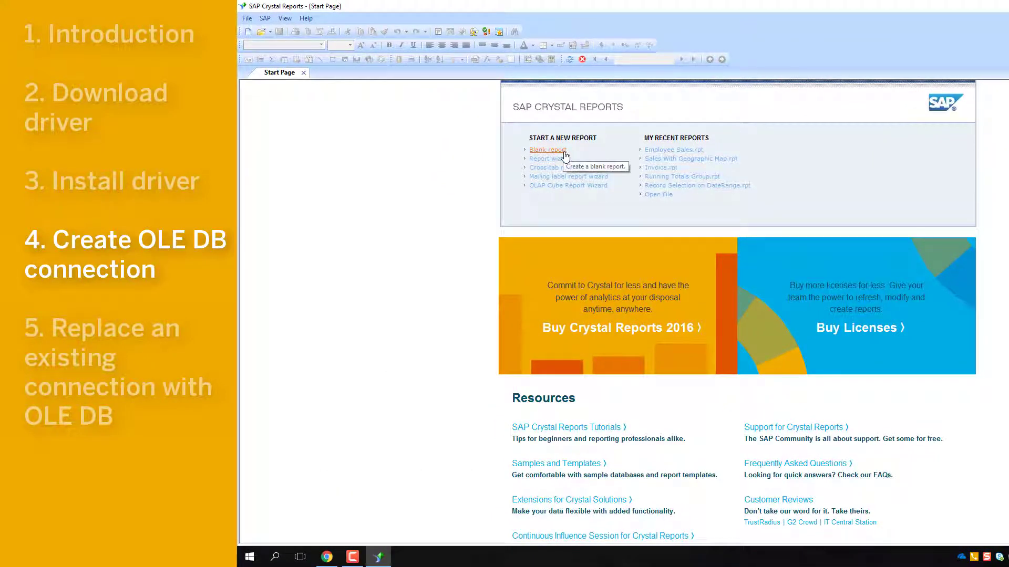
# Start a blank report with a new OLE DB (ADO) connection using the Microsoft Office 12.0 Access Database Engine provider
pyautogui.click(547, 150)
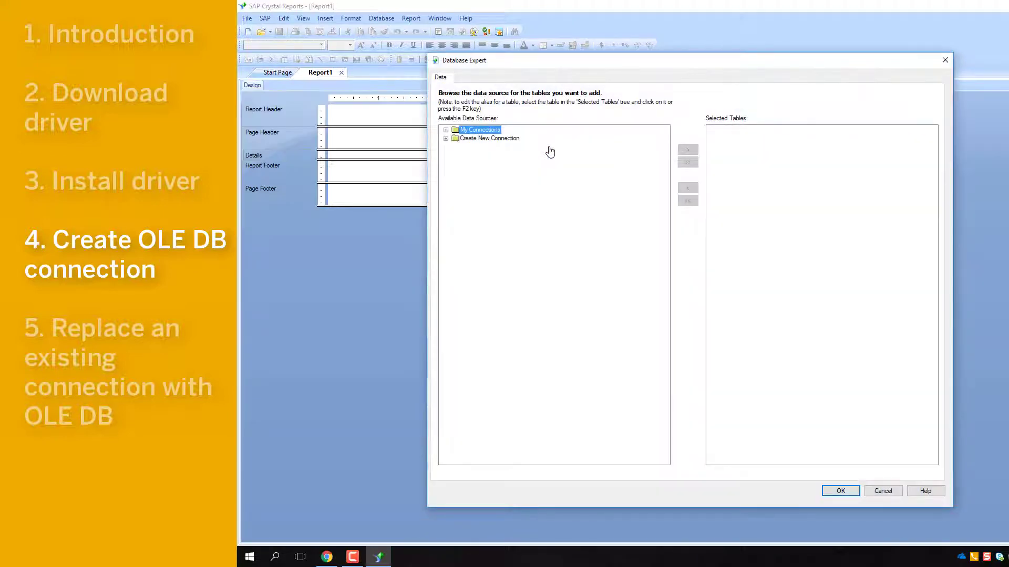
pyautogui.click(446, 139)
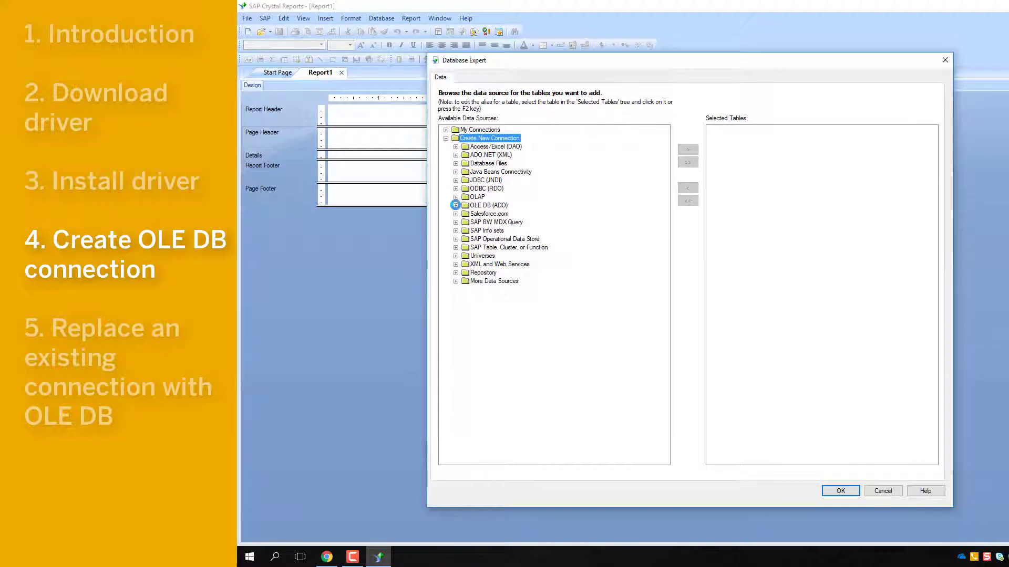
pyautogui.click(454, 205)
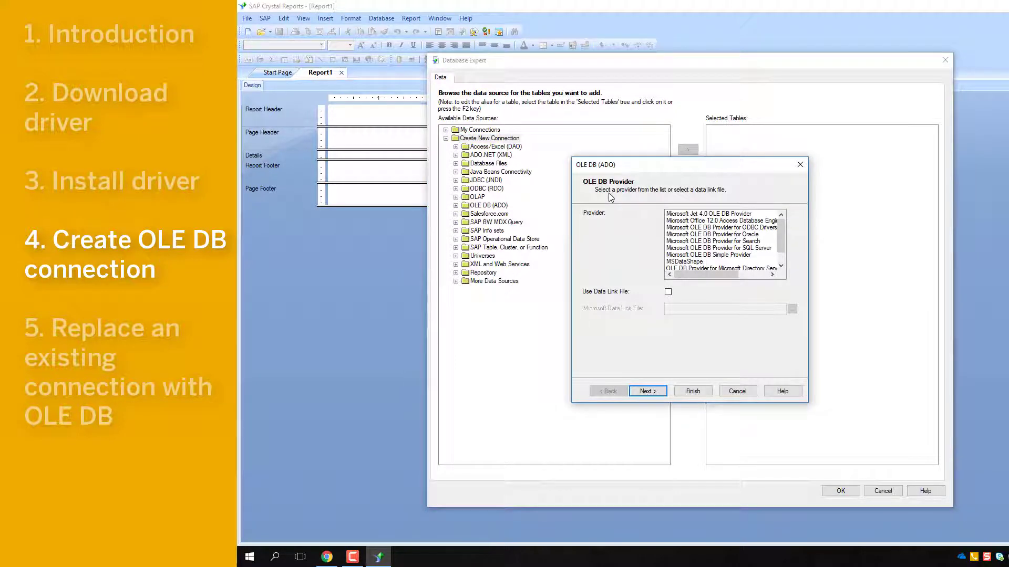
pyautogui.click(715, 222)
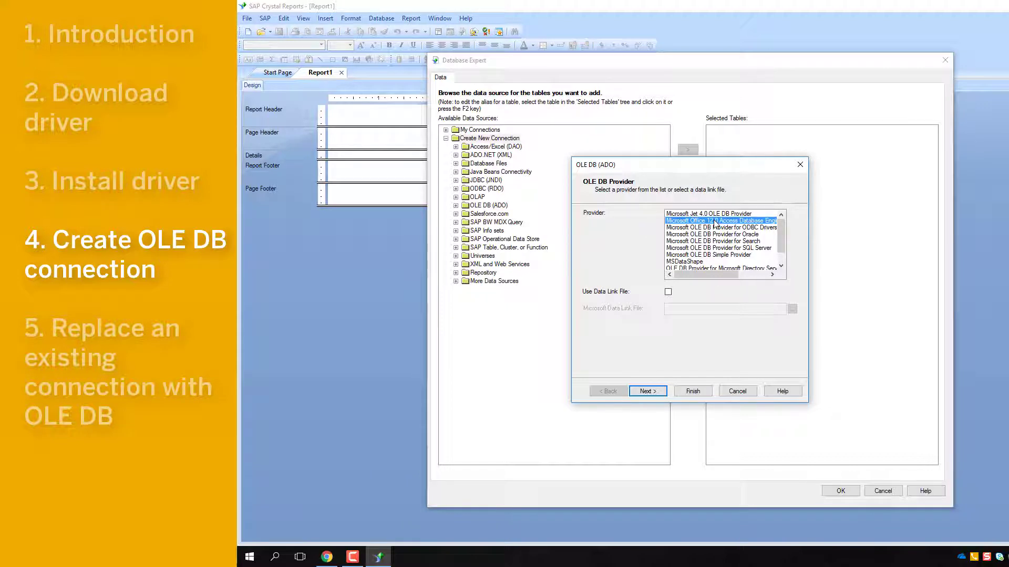
# Connect to Yoga West Retail_2016.xlsx with Office database type Excel and finish the connection
pyautogui.click(649, 391)
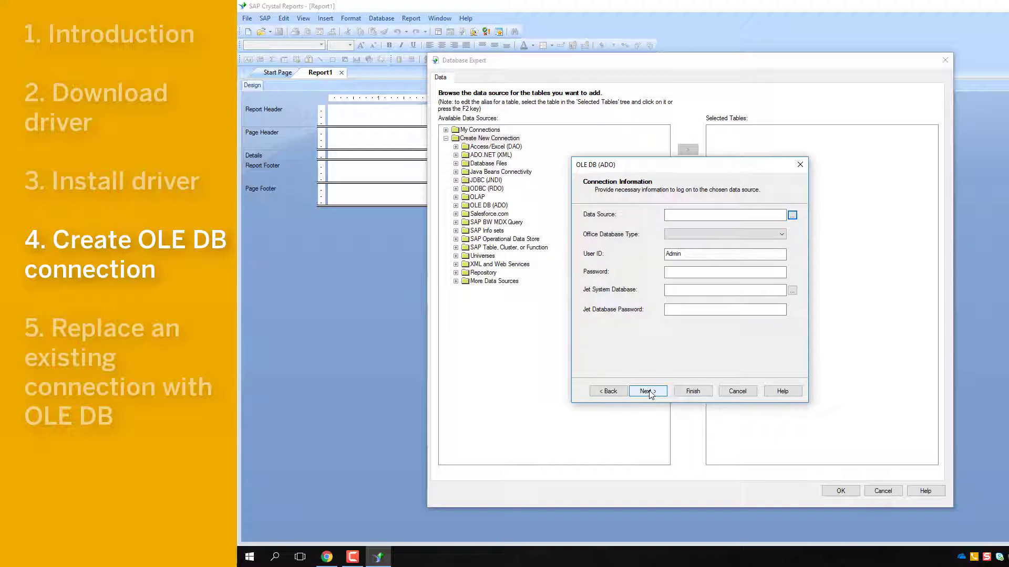
pyautogui.click(793, 216)
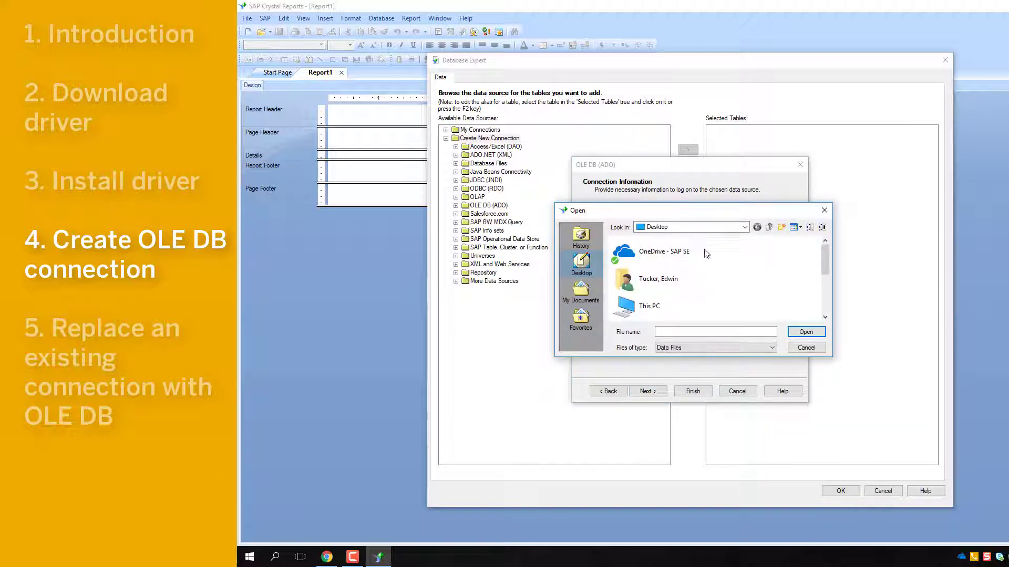
pyautogui.scroll(-2, 704, 255)
pyautogui.scroll(-2, 704, 263)
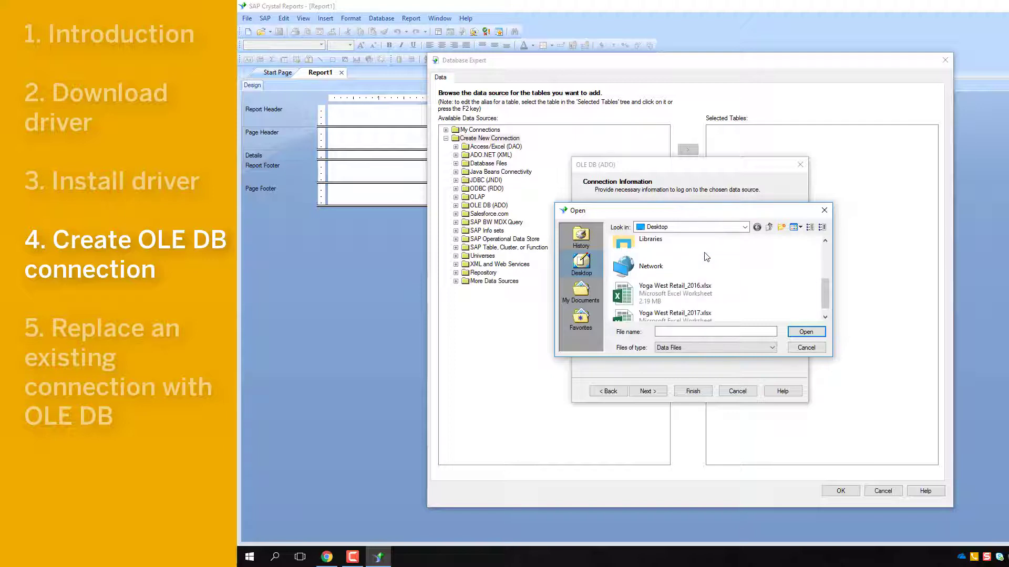
pyautogui.click(693, 292)
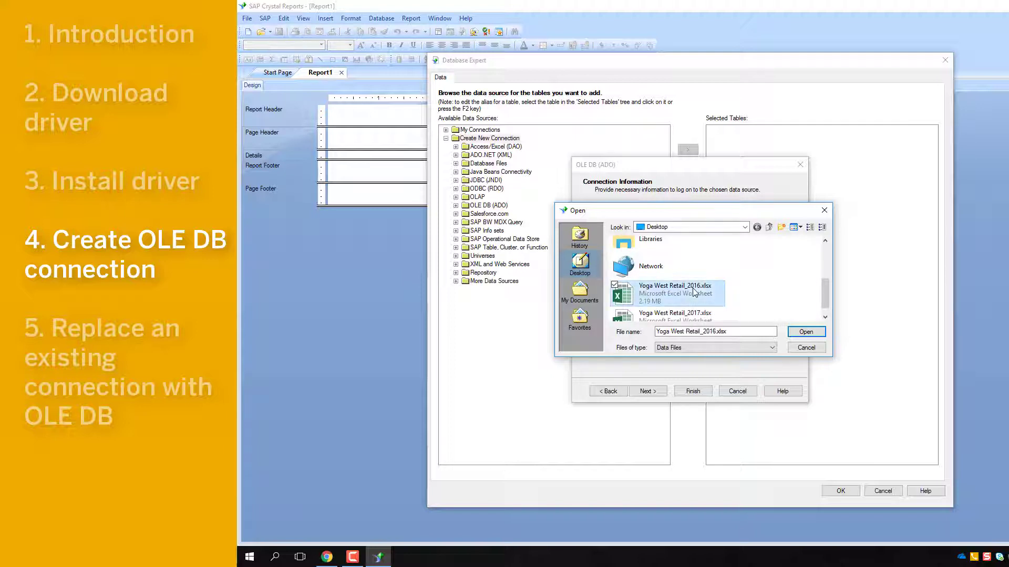
pyautogui.click(806, 332)
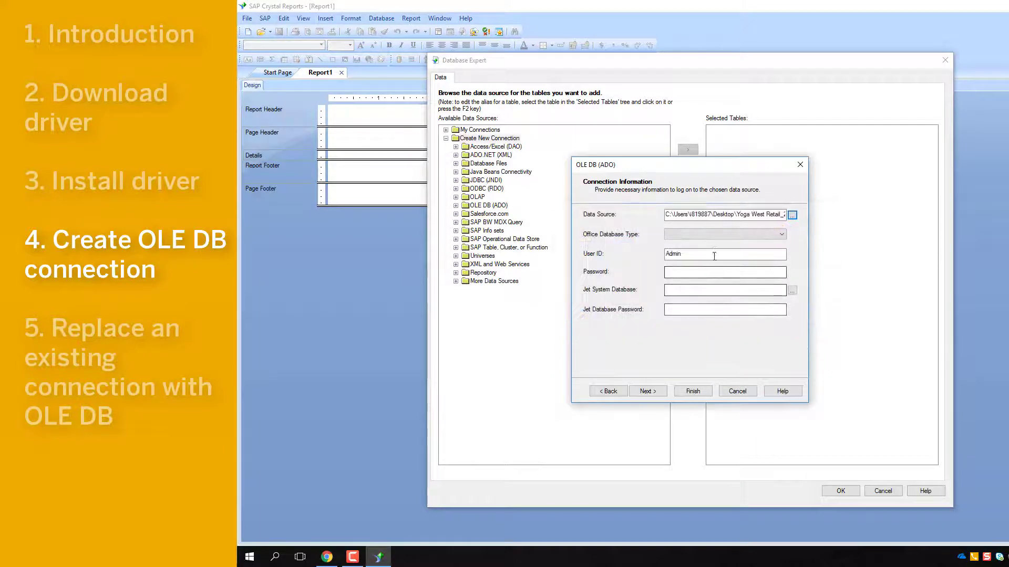
pyautogui.click(781, 235)
pyautogui.click(755, 251)
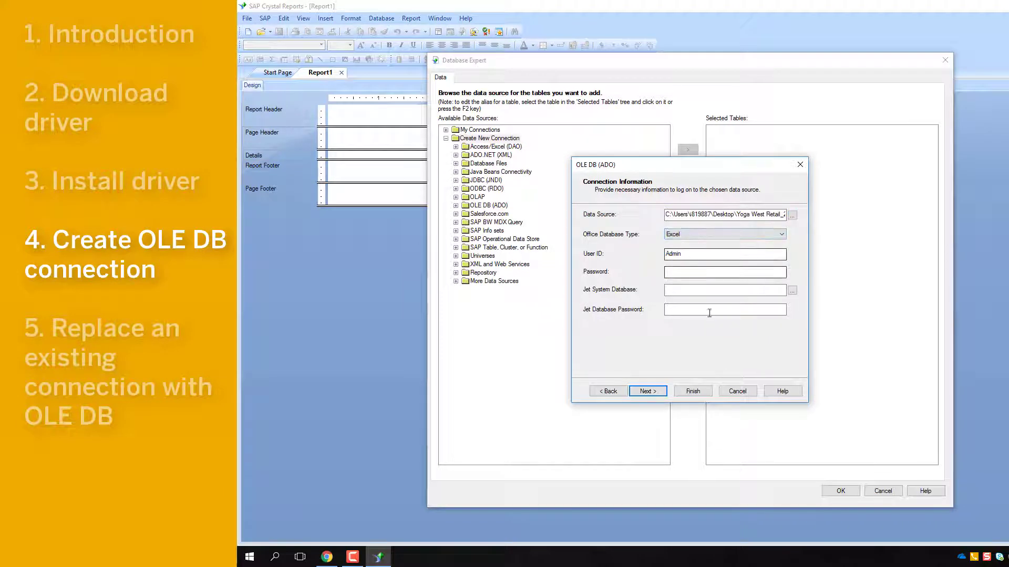
pyautogui.click(680, 392)
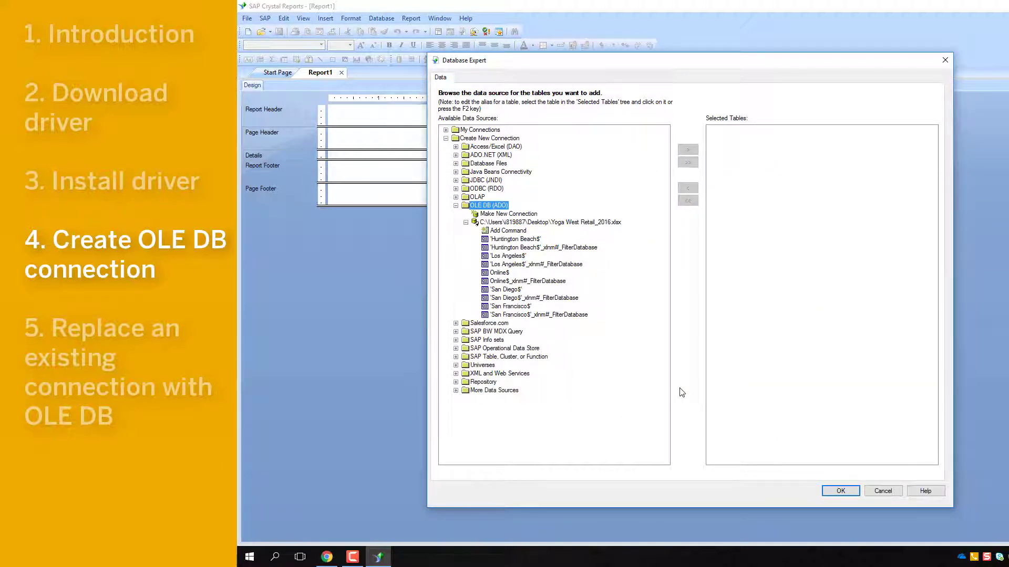
# Add the 'Huntington Beach$' worksheet to the report's selected tables
pyautogui.doubleClick(516, 240)
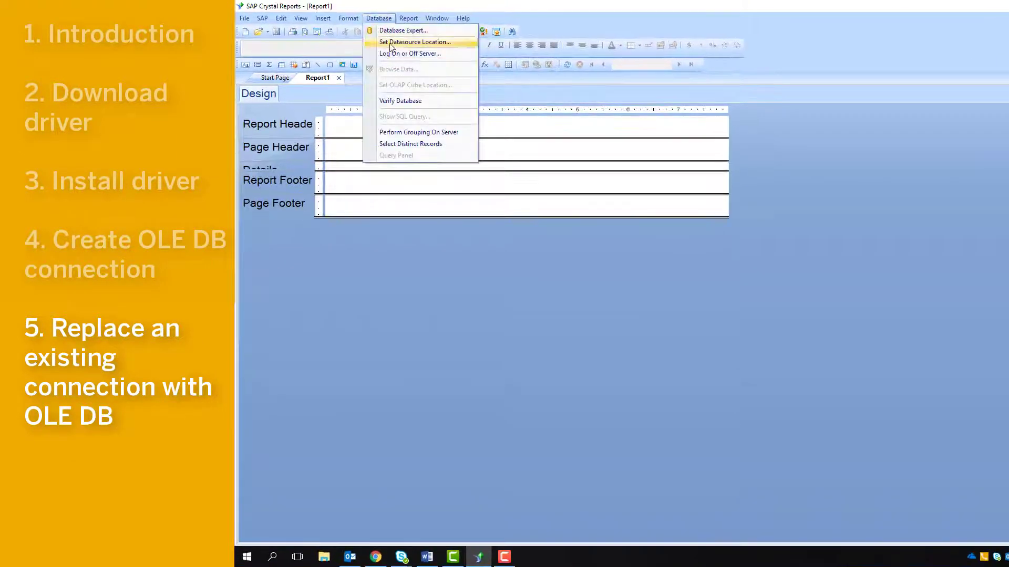
# In Set Datasource Location, select the Huntington_Beach_ table and expand the OLE DB (ADO) connection options
pyautogui.click(391, 42)
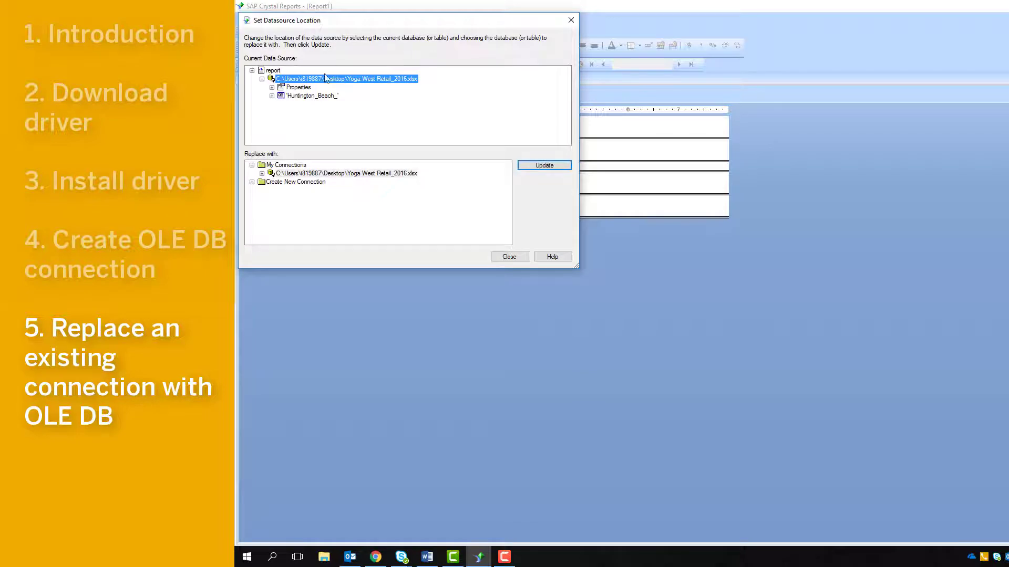
pyautogui.click(272, 96)
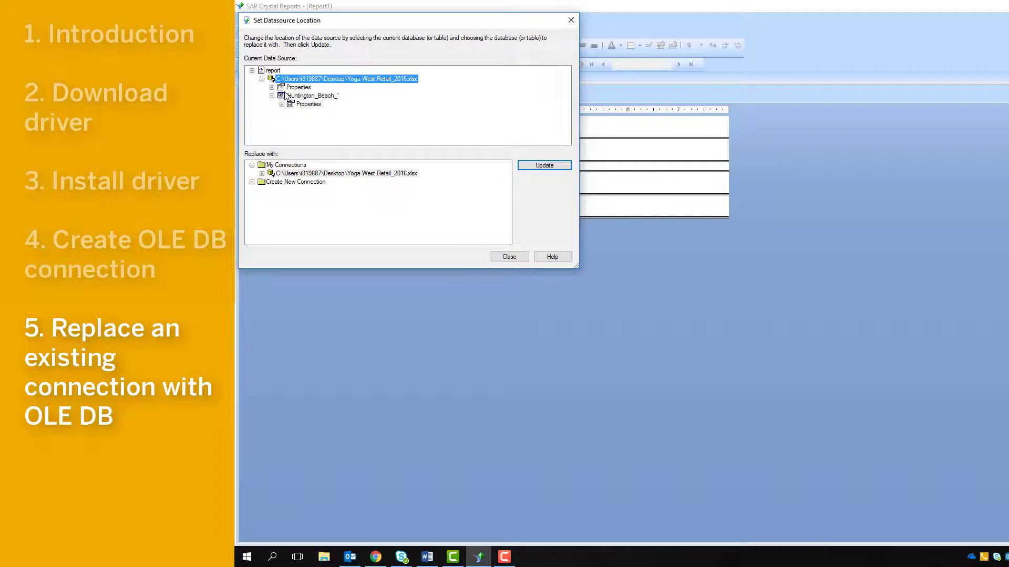
pyautogui.click(287, 96)
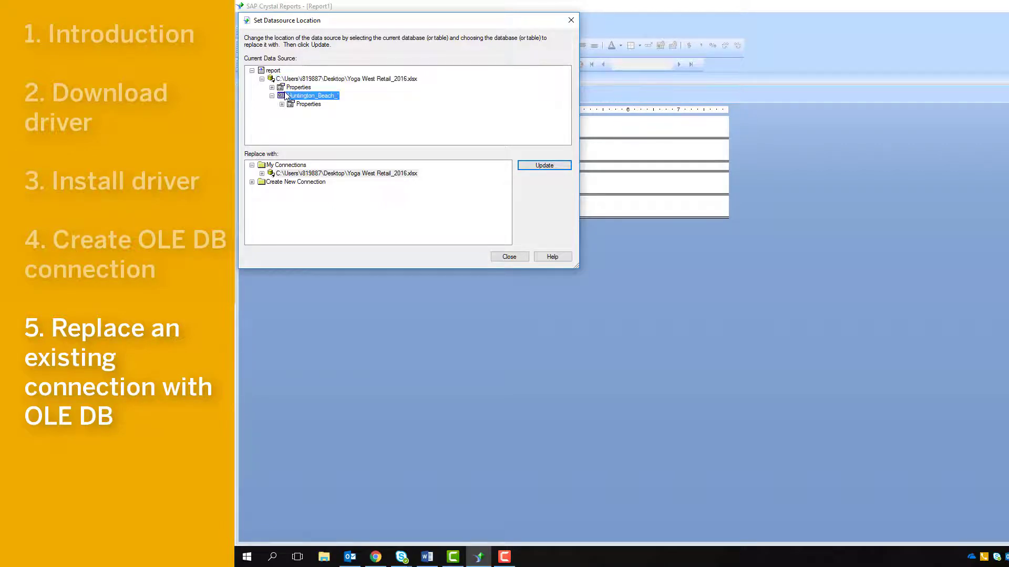
pyautogui.click(251, 183)
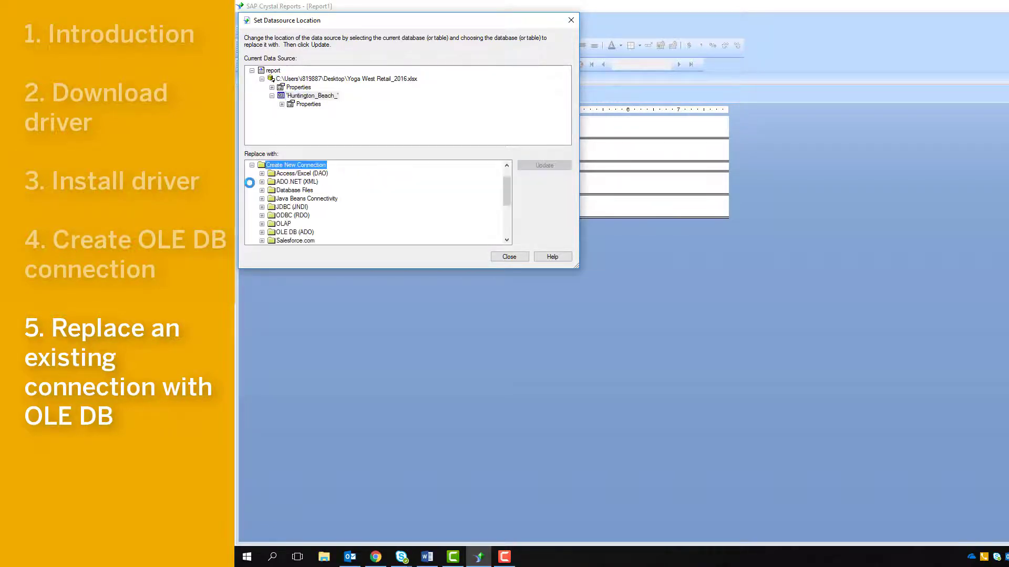
pyautogui.click(262, 232)
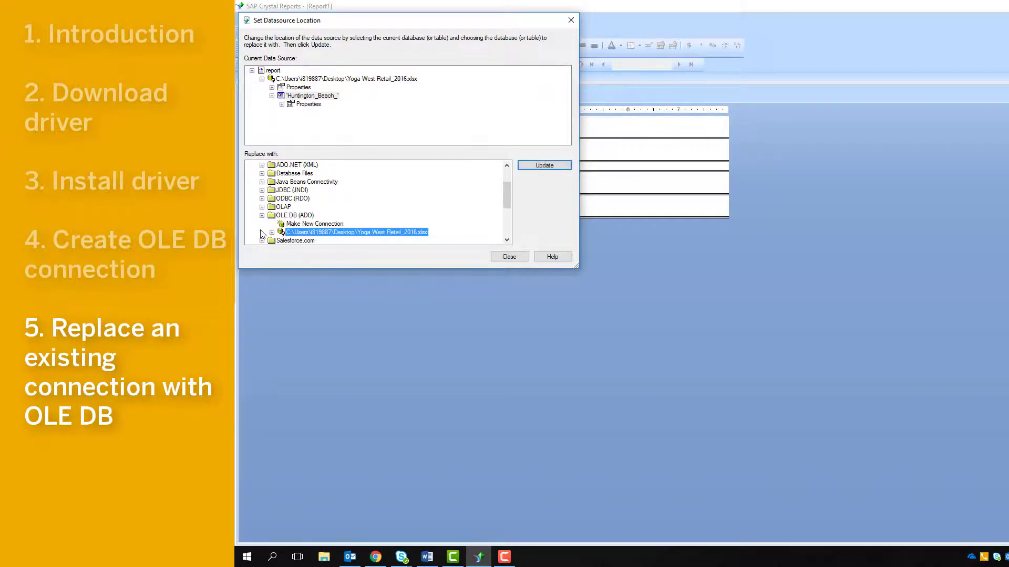
# Make a new Microsoft Office 12.0 OLE DB connection to Yoga West Retail_2017.xlsx as Excel
pyautogui.click(303, 225)
pyautogui.doubleClick(304, 225)
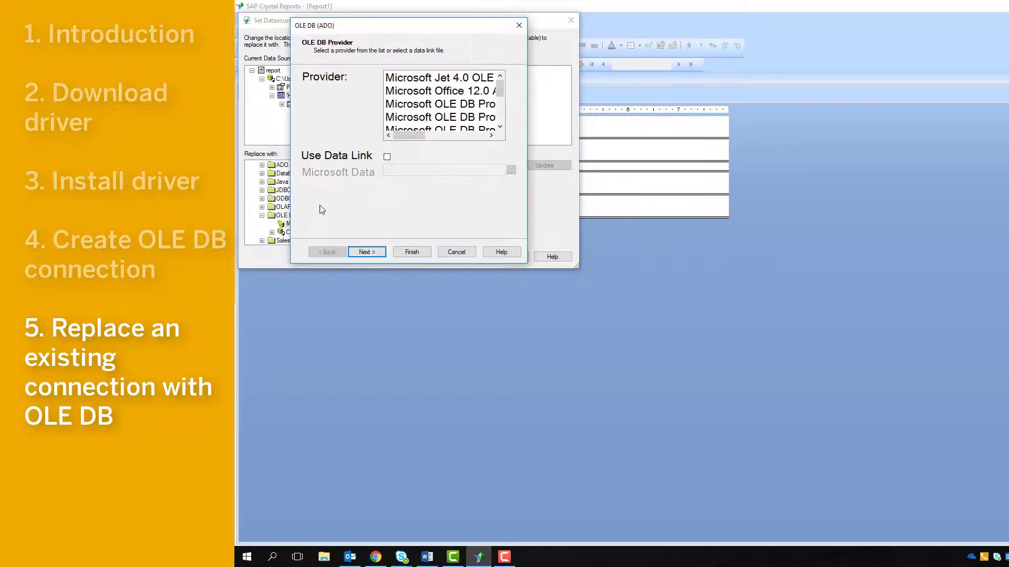
pyautogui.click(429, 93)
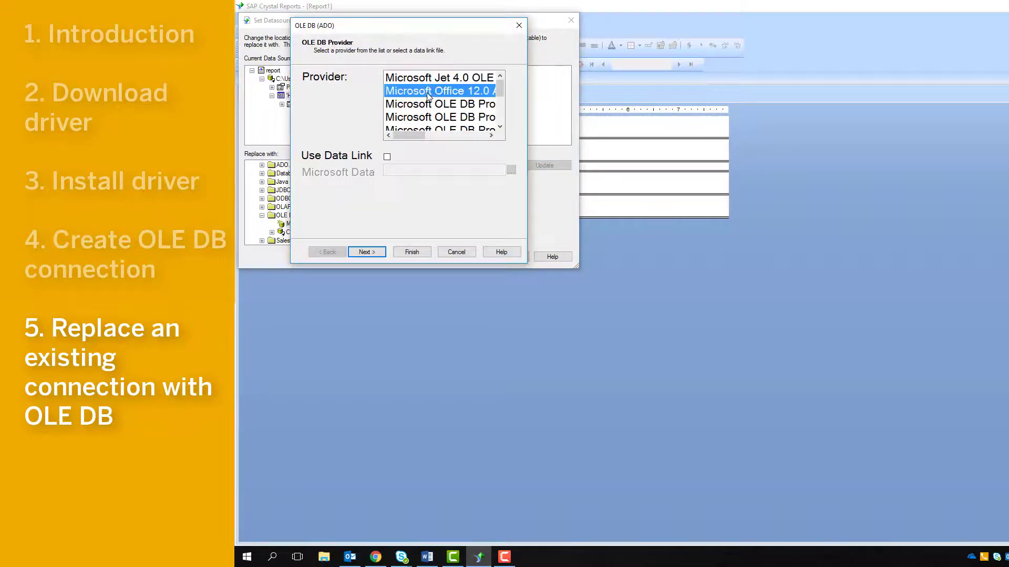
pyautogui.click(384, 254)
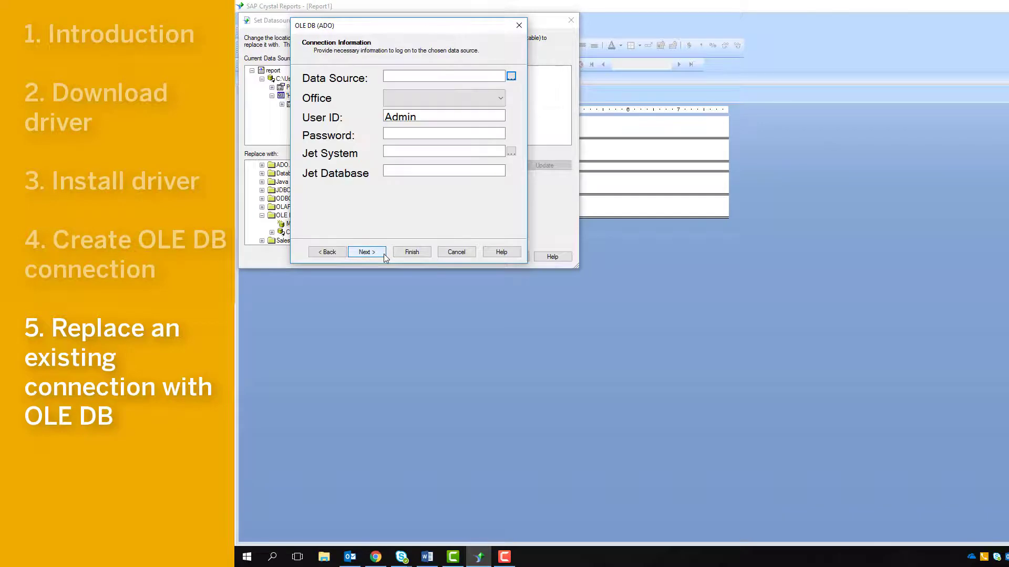
pyautogui.click(511, 76)
pyautogui.click(399, 125)
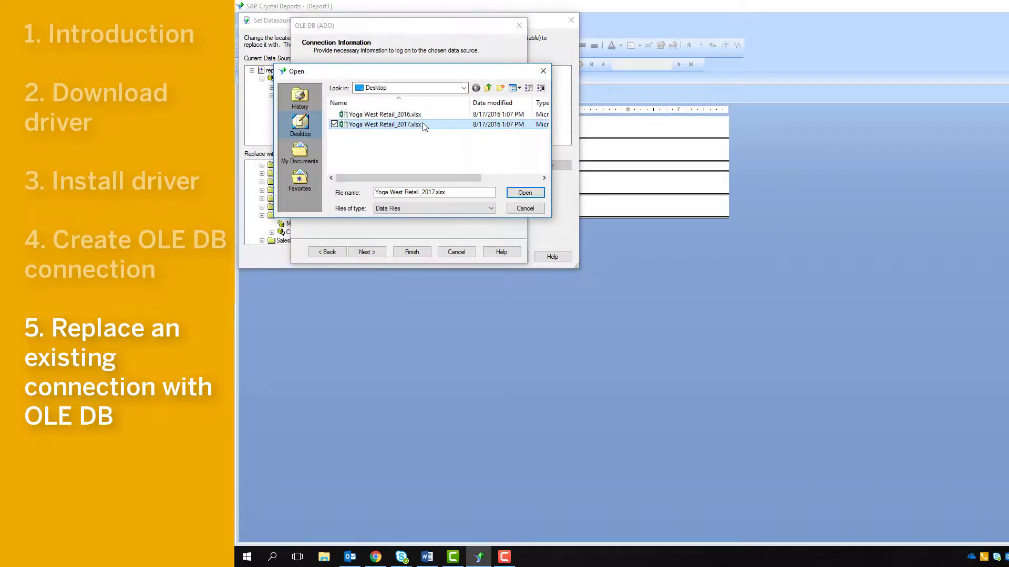
pyautogui.click(525, 193)
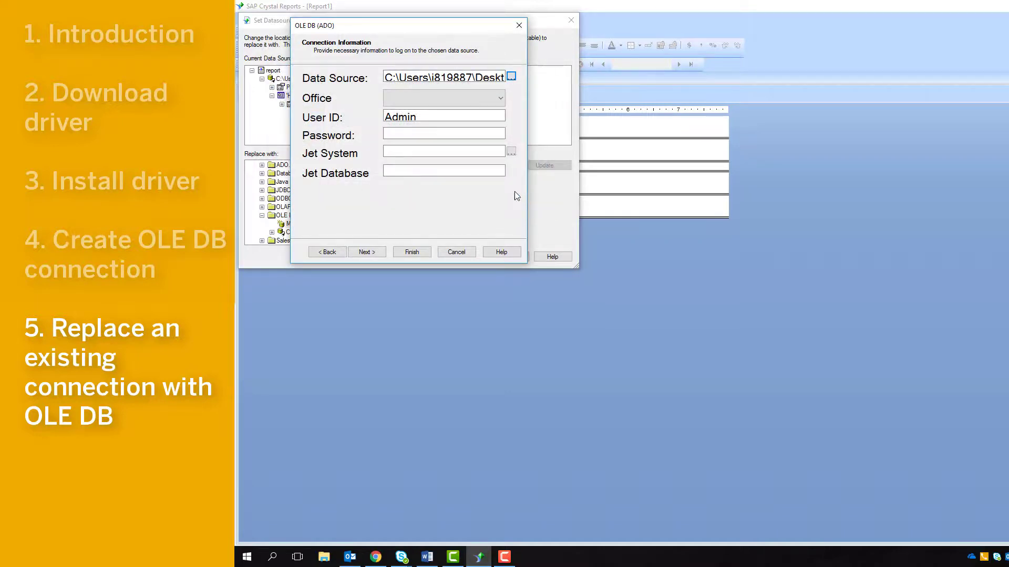
pyautogui.click(501, 99)
pyautogui.click(476, 127)
# Finish the 2017 connection and replace the Huntington_Beach_ table with its 'Huntington Beach$' sheet
pyautogui.click(412, 252)
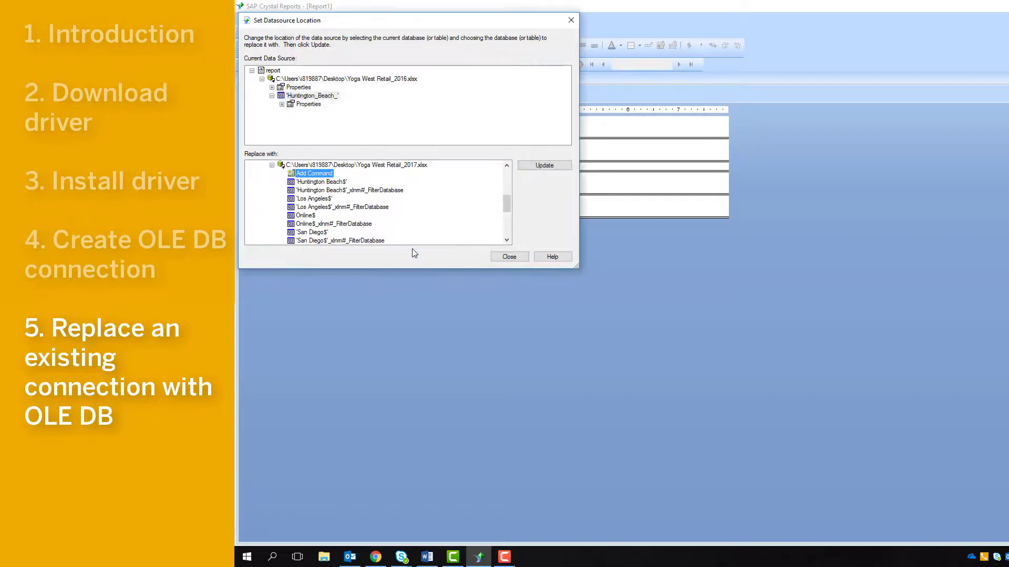
pyautogui.click(342, 183)
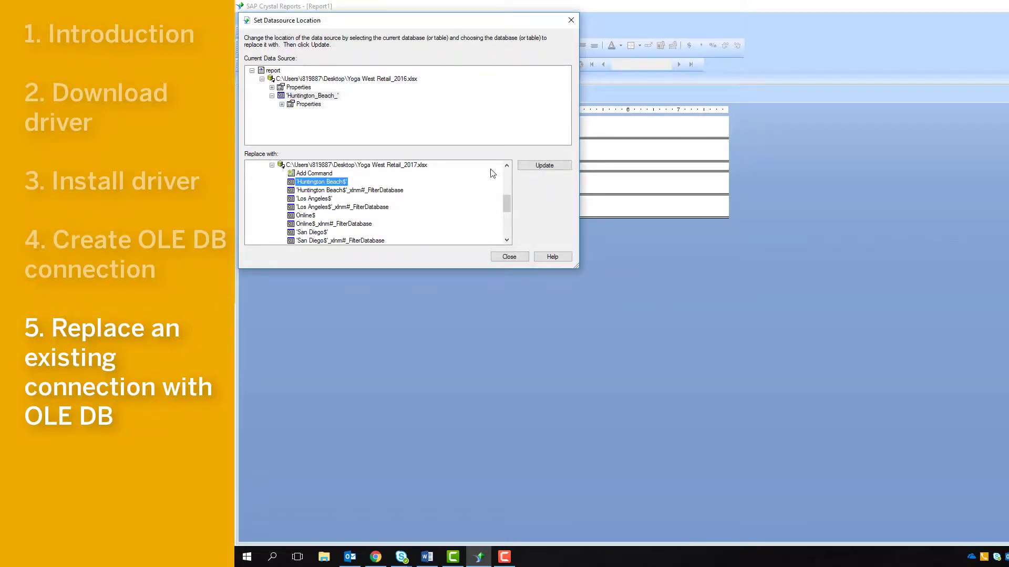
pyautogui.click(534, 167)
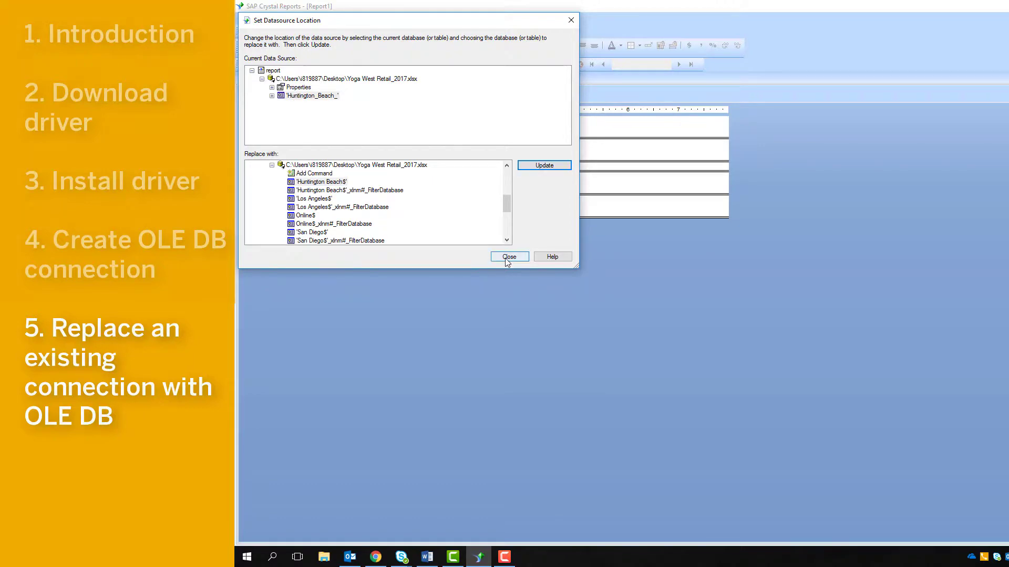